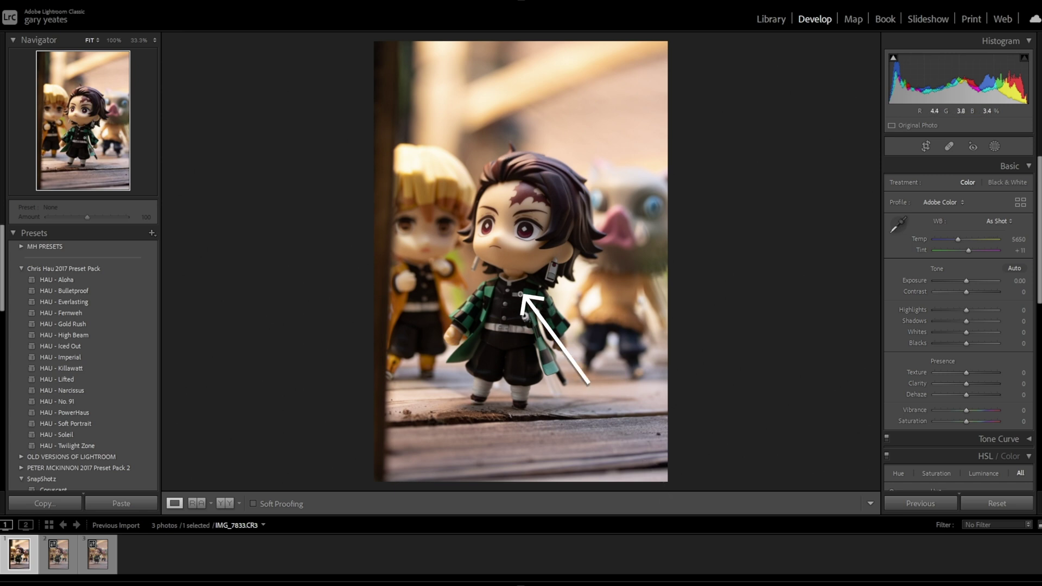
# Step: Select the three figurine photos IMG_7833, IMG_7834 and IMG_7835 and open them together as layers in Photoshop
pyautogui.click(52, 561)
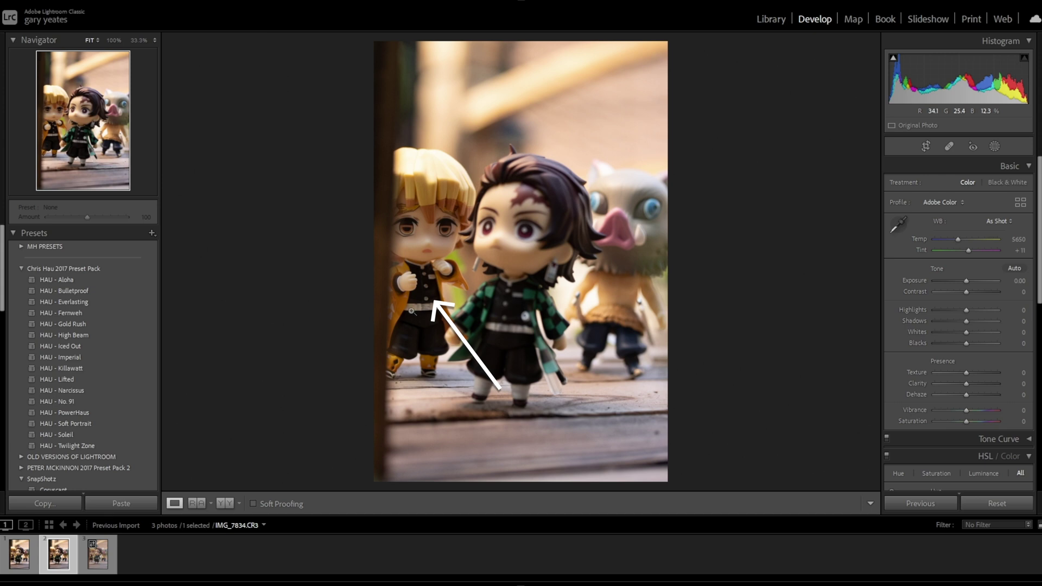
pyautogui.click(98, 562)
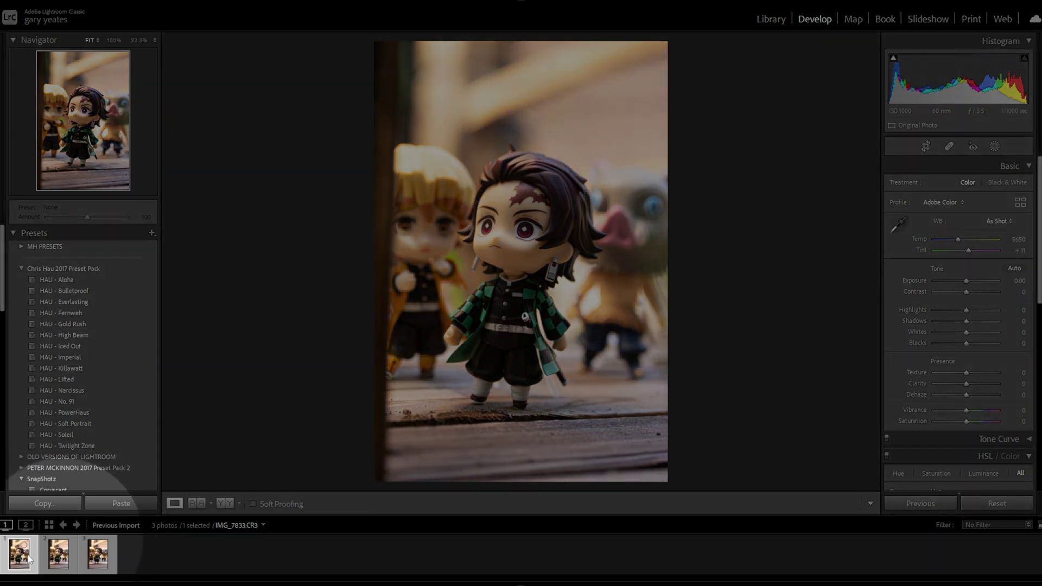
pyautogui.keyDown('ctrl'); pyautogui.click(54, 562); pyautogui.keyUp('ctrl')
pyautogui.keyDown('ctrl'); pyautogui.click(88, 563); pyautogui.keyUp('ctrl')
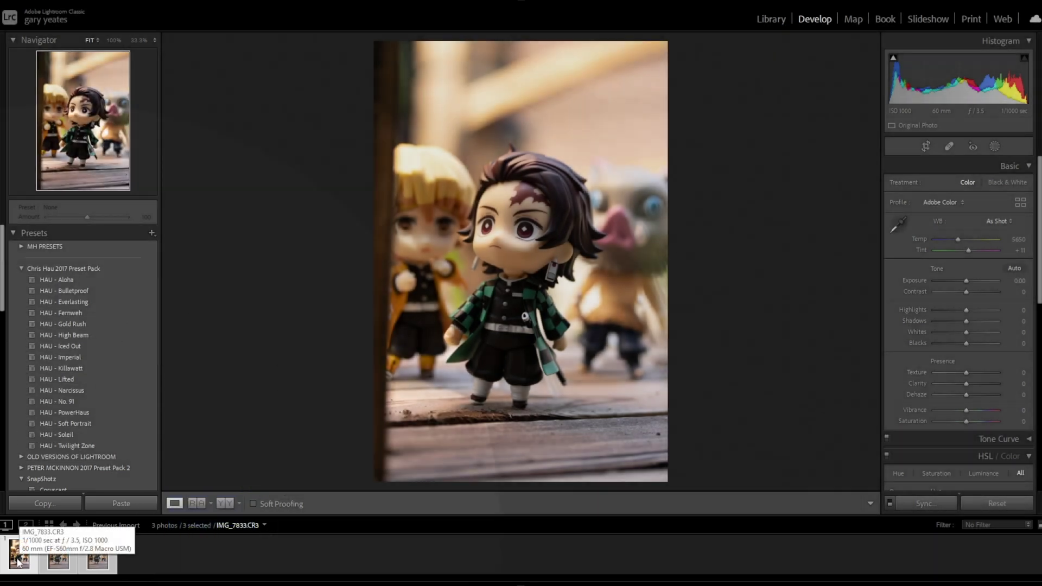
pyautogui.rightClick(19, 560)
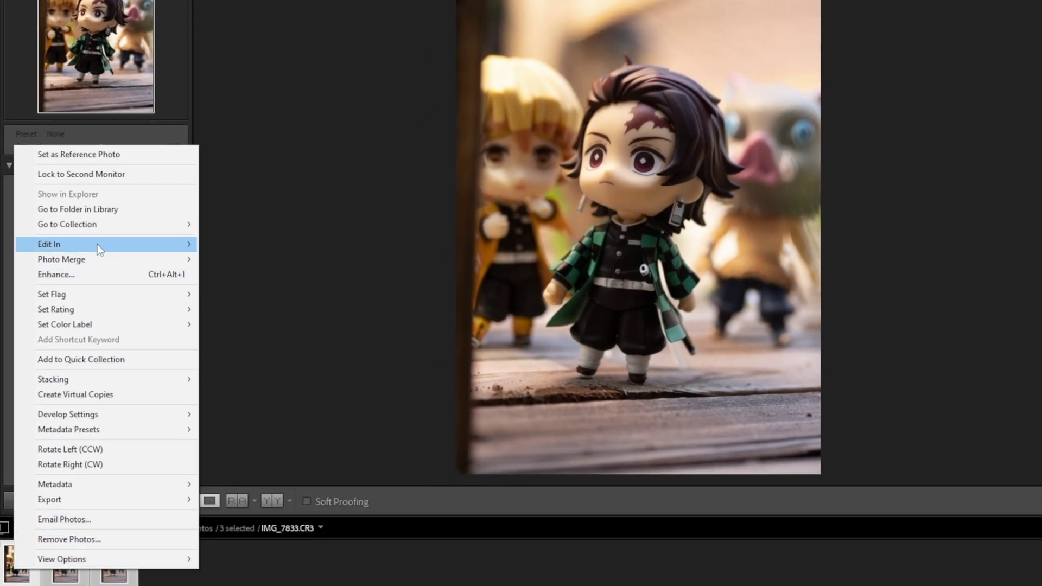
pyautogui.moveTo(98, 248)
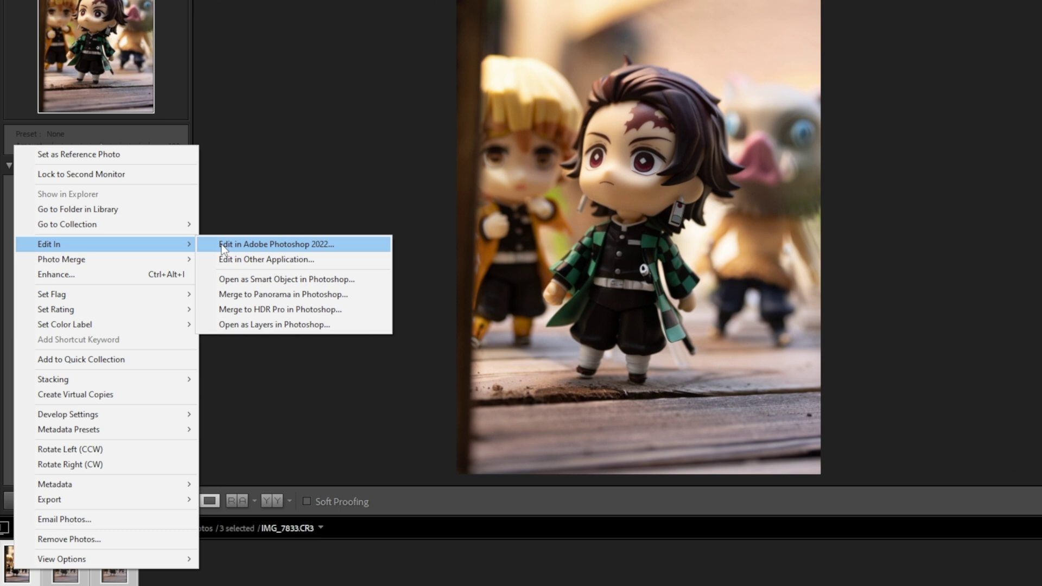
pyautogui.click(237, 325)
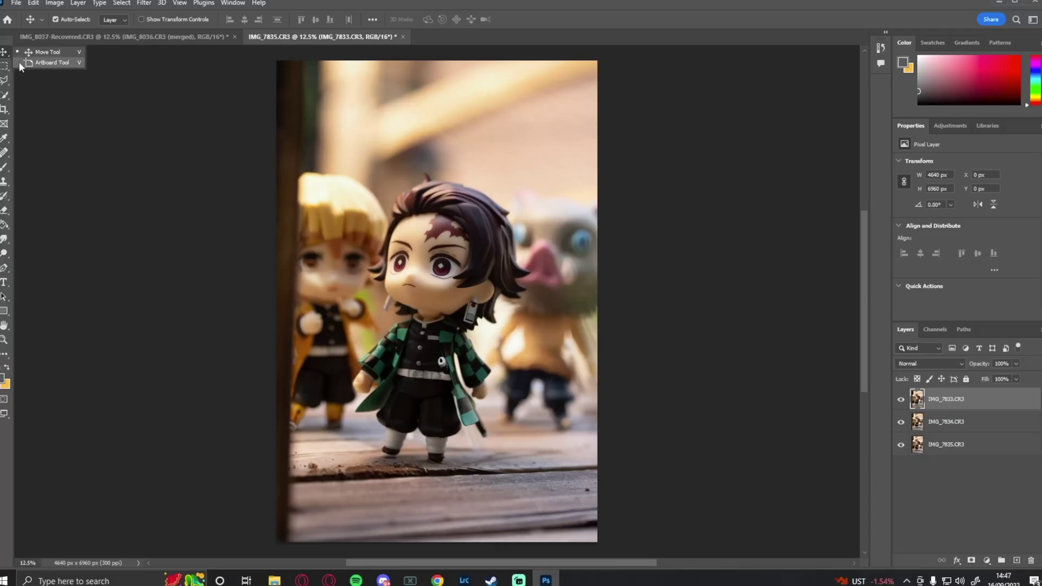
# Step: Select all three photo layers and auto-align them with the Auto projection, without lens correction
pyautogui.click(5, 53)
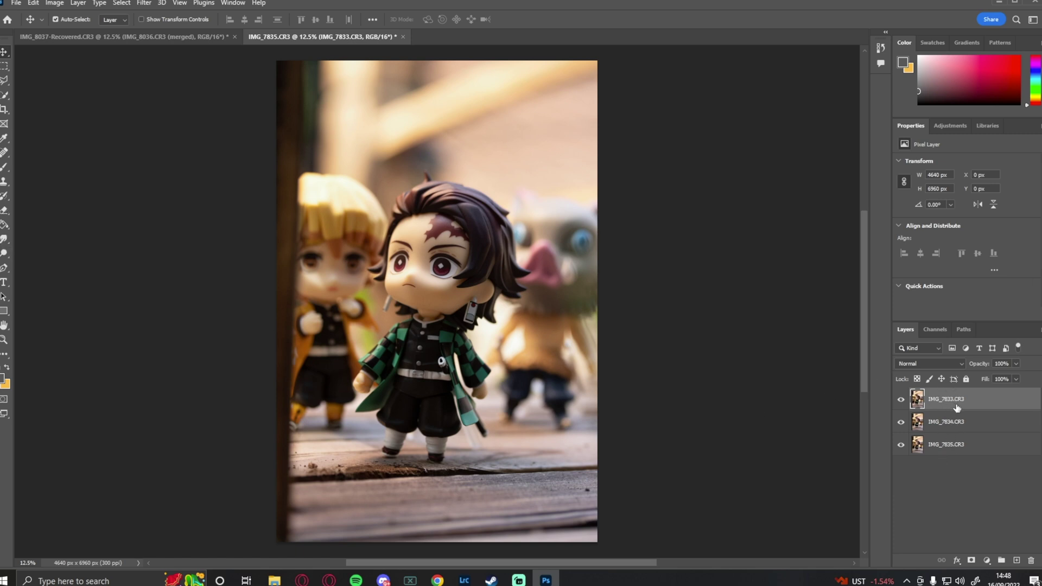
pyautogui.keyDown('shift'); pyautogui.click(956, 450); pyautogui.keyUp('shift')
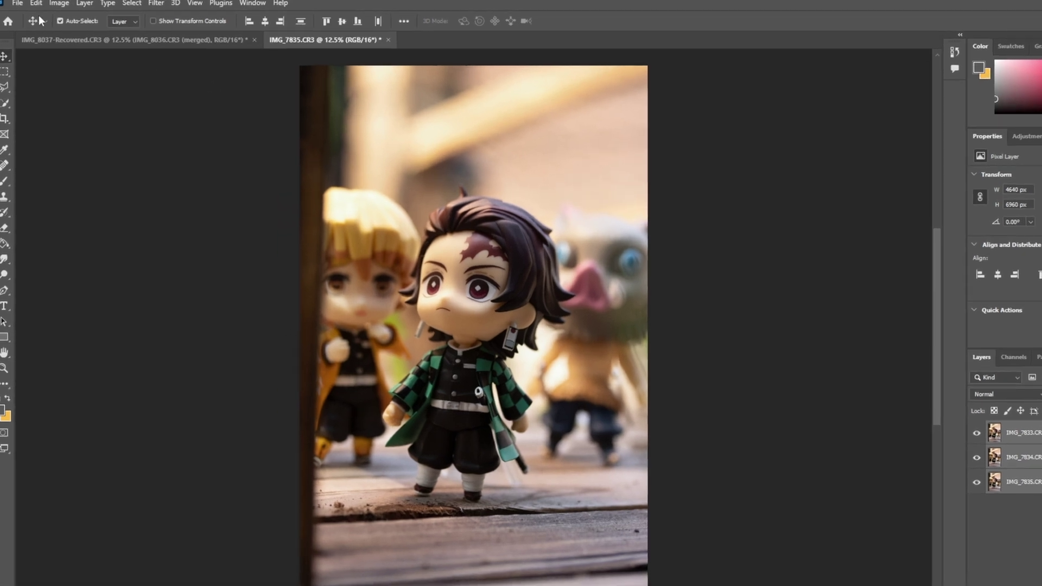
pyautogui.click(33, 3)
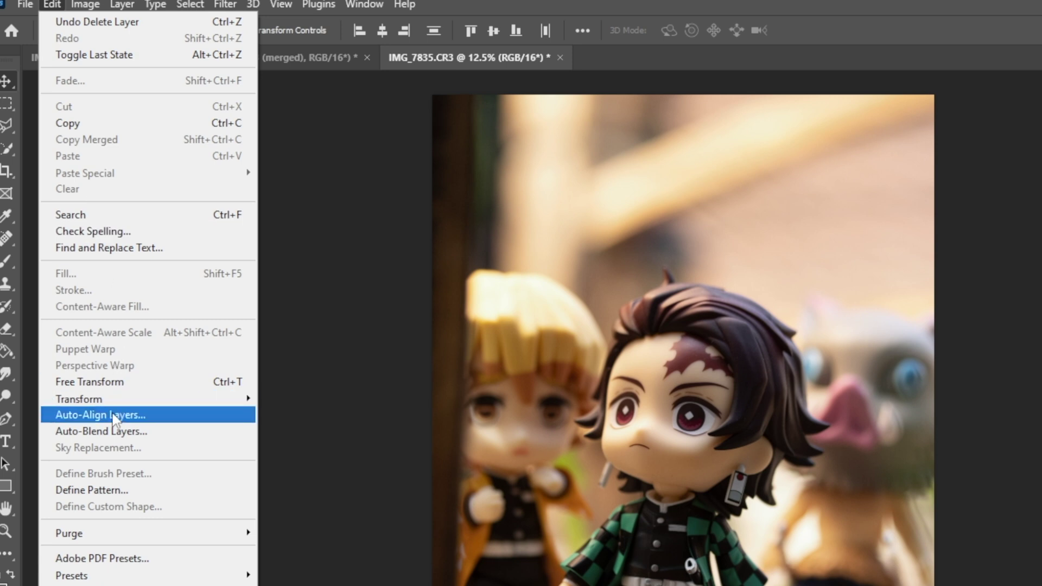
pyautogui.click(114, 416)
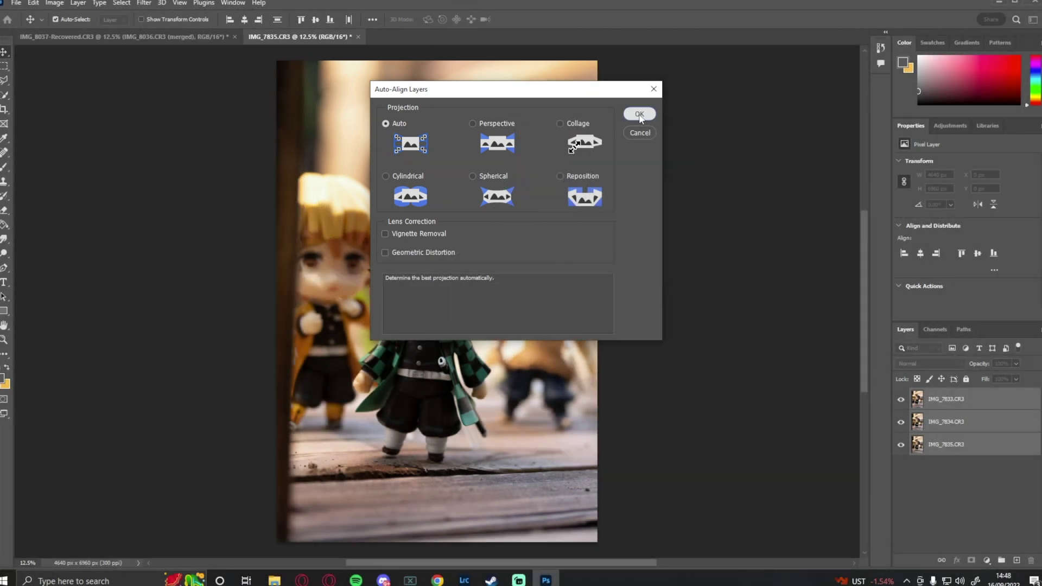
pyautogui.click(640, 115)
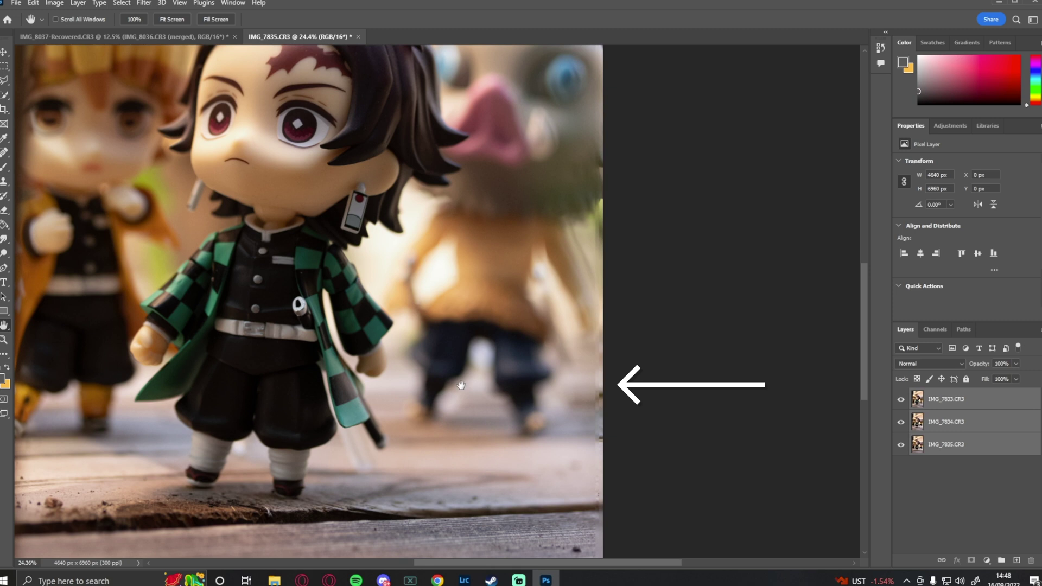
# Step: Examine the edges of the aligned image for misaligned or transparent border areas
pyautogui.moveTo(461, 385); pyautogui.dragTo(345, 385)
pyautogui.moveTo(568, 562)
pyautogui.mouseDown()
pyautogui.moveTo(458, 565)
pyautogui.moveTo(420, 554)
pyautogui.moveTo(548, 559)
pyautogui.mouseUp()
pyautogui.scroll(-5, 635, 381)
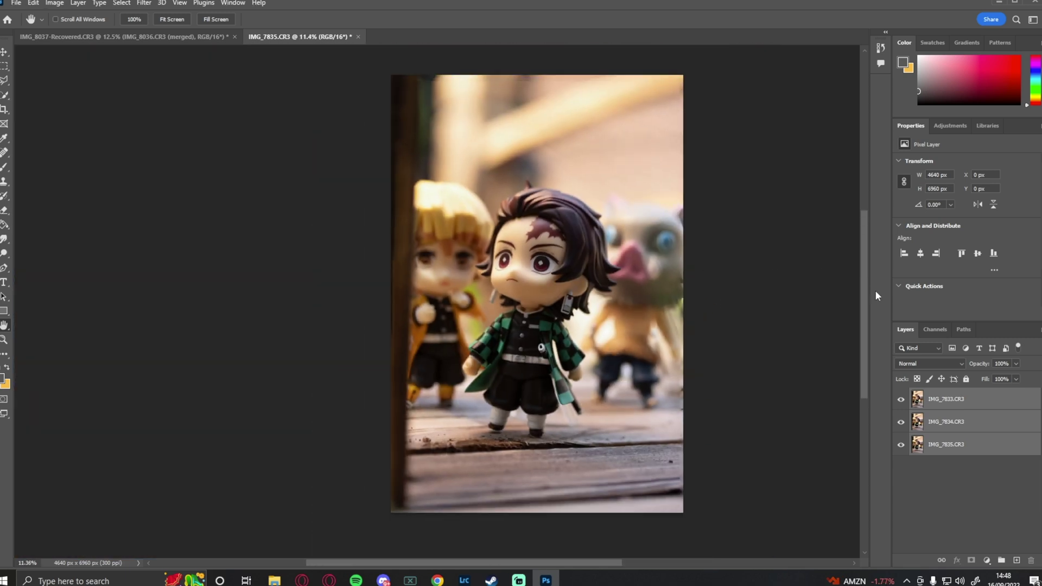
pyautogui.moveTo(864, 291); pyautogui.dragTo(863, 280)
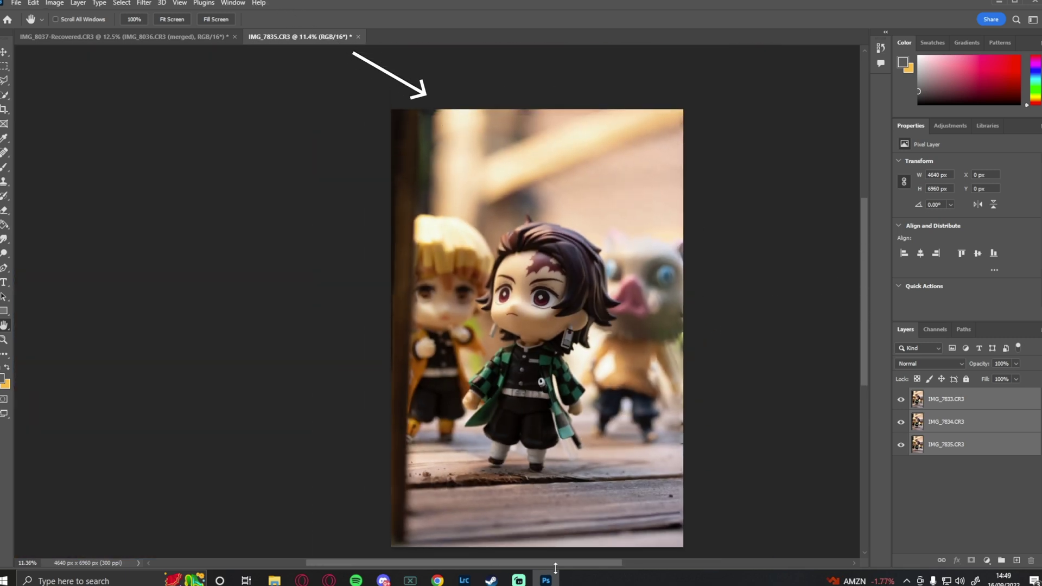
pyautogui.moveTo(550, 564); pyautogui.dragTo(582, 566)
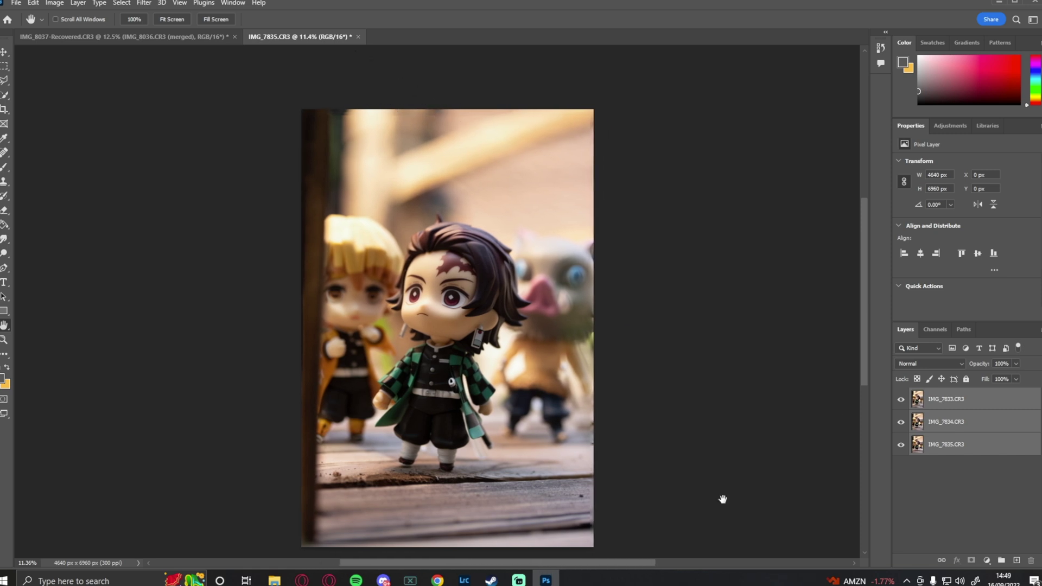
pyautogui.moveTo(866, 341); pyautogui.dragTo(865, 347)
pyautogui.moveTo(553, 562); pyautogui.dragTo(541, 564)
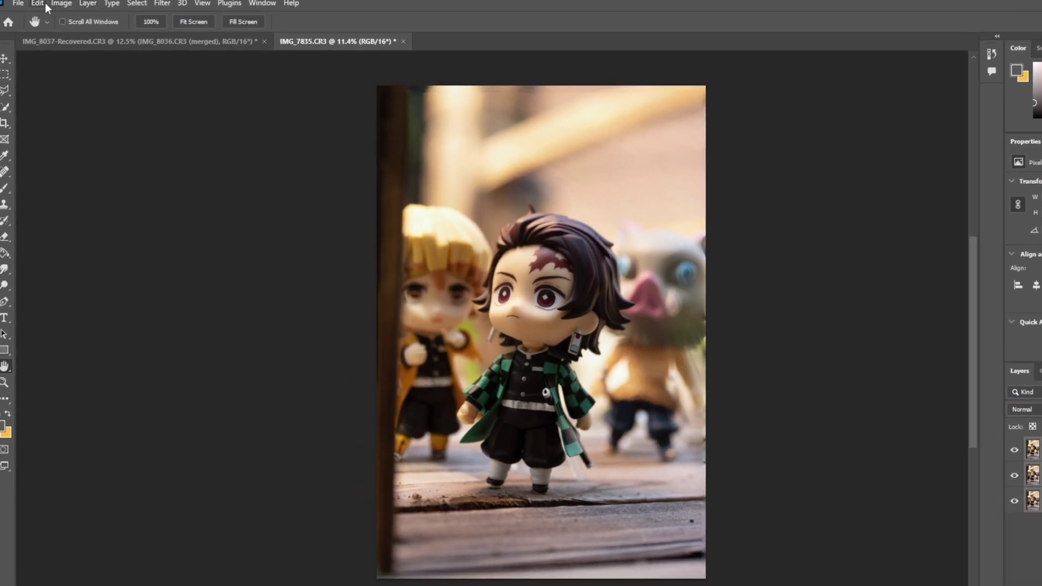
# Step: Auto-blend the aligned layers with Stack Images, Seamless Tones and Colors, and Content Aware Fill Transparent Areas enabled
pyautogui.click(44, 3)
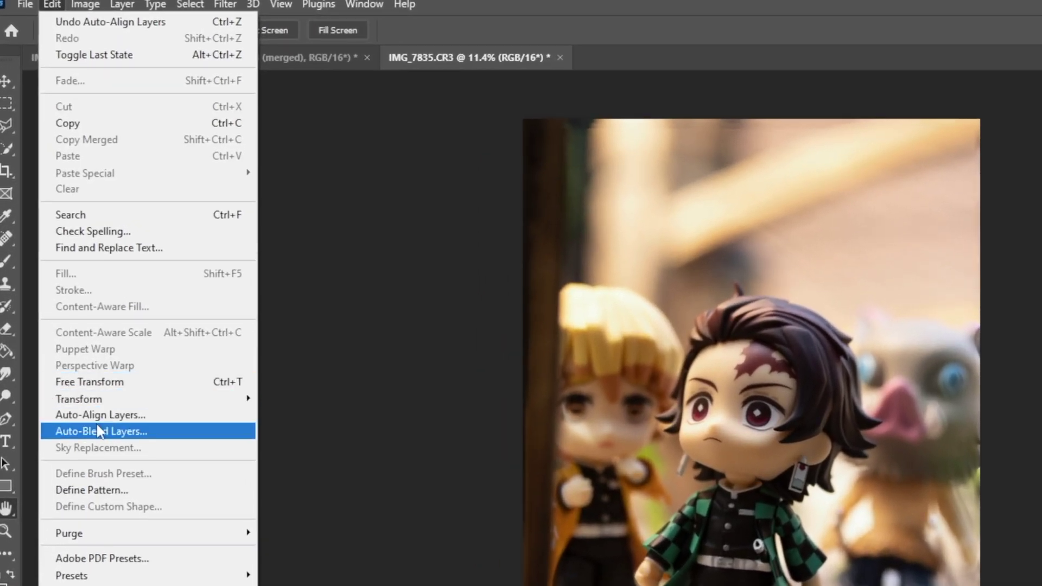
pyautogui.click(100, 432)
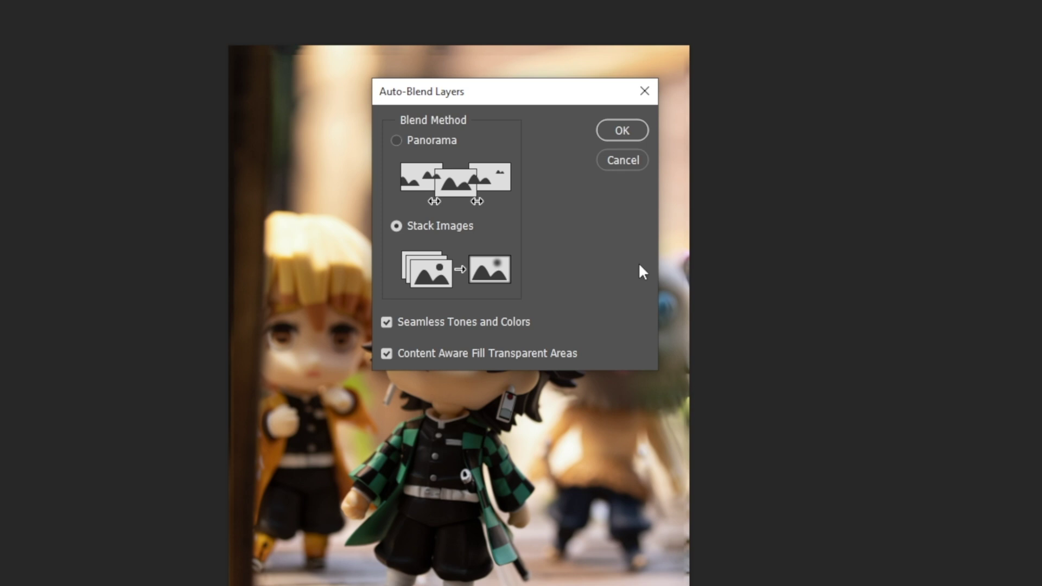
pyautogui.click(624, 131)
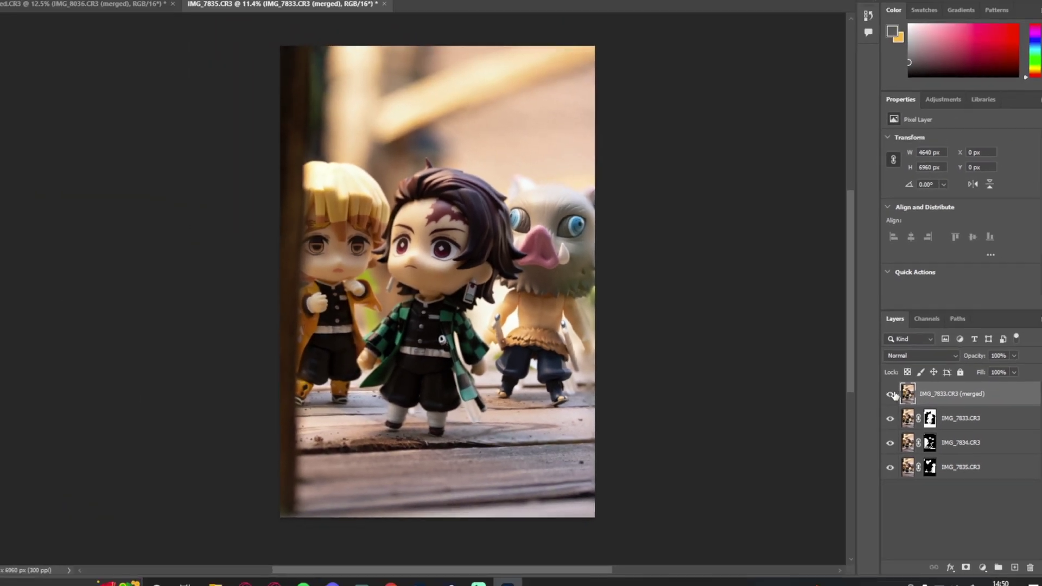
# Step: Temporarily hide the merged, IMG_7833 and IMG_7834 layers to examine what each masked photo contributes, restoring their visibility
pyautogui.click(891, 394)
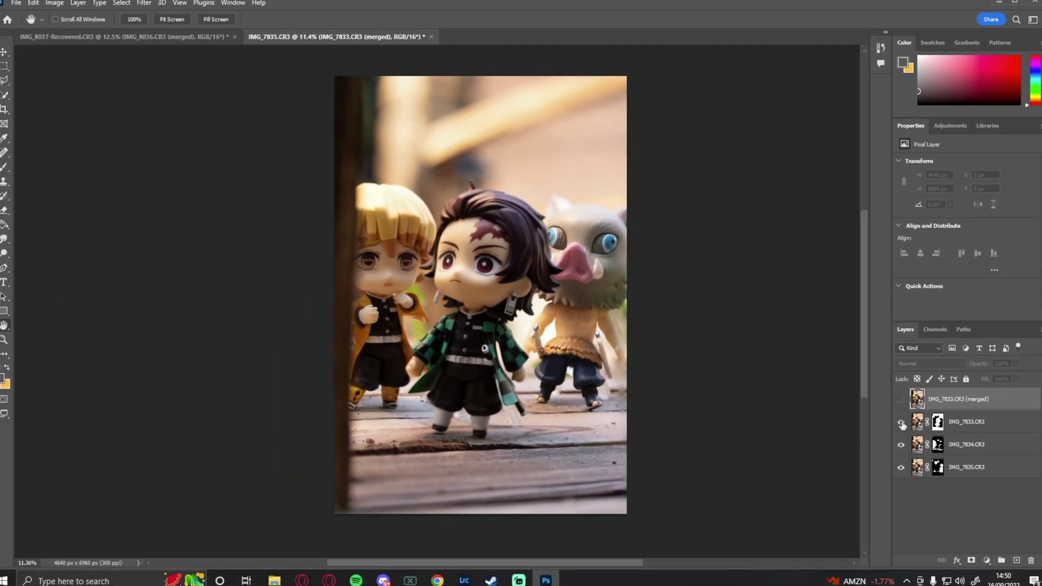
pyautogui.click(902, 423)
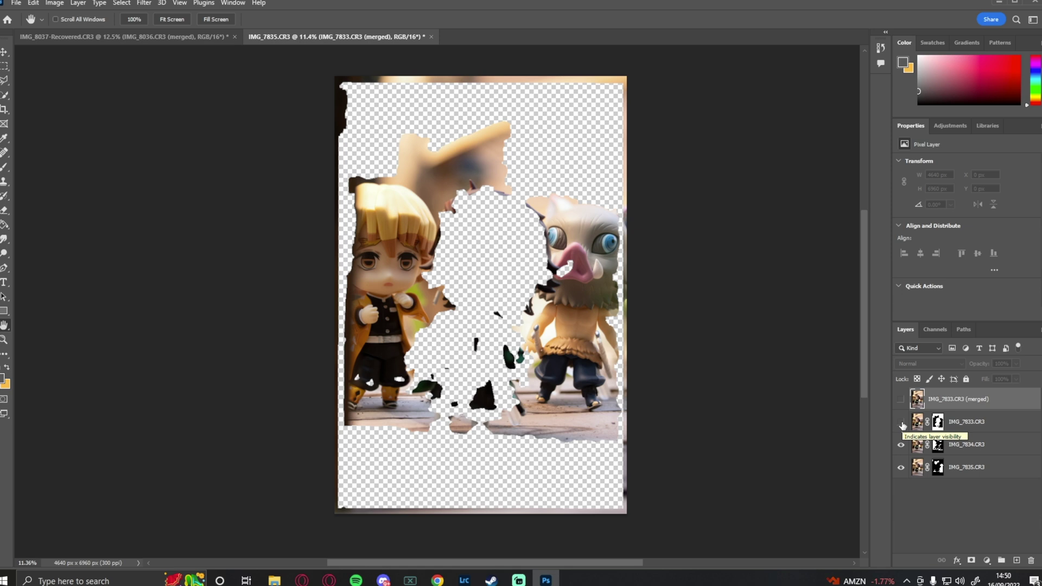
pyautogui.click(900, 445)
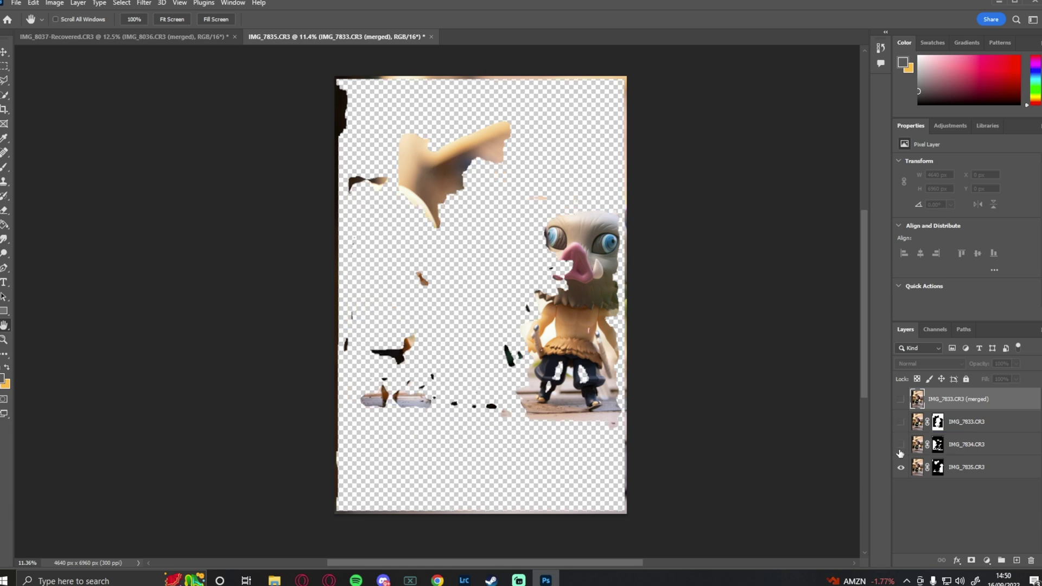
pyautogui.click(901, 446)
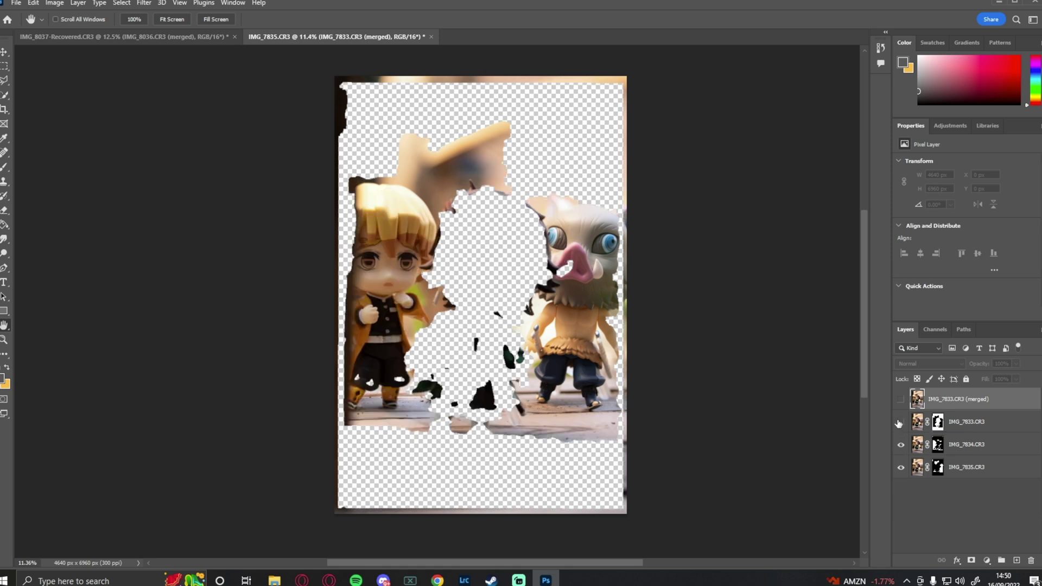
pyautogui.click(900, 423)
pyautogui.click(902, 400)
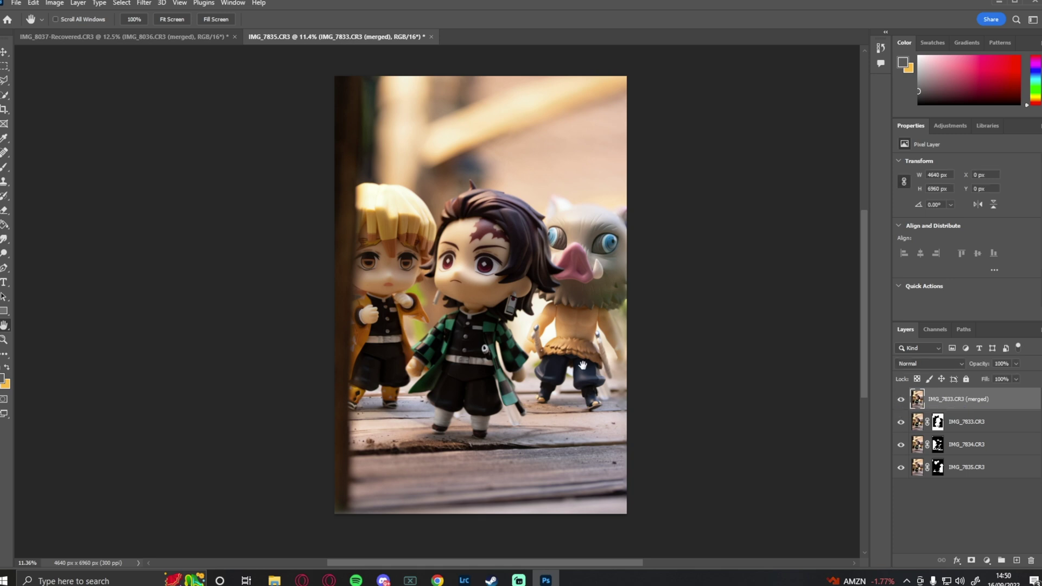
# Step: Examine the merged image up close and as a whole, checking the focus and blend edges around all three figurines
pyautogui.scroll(5, 580, 322)
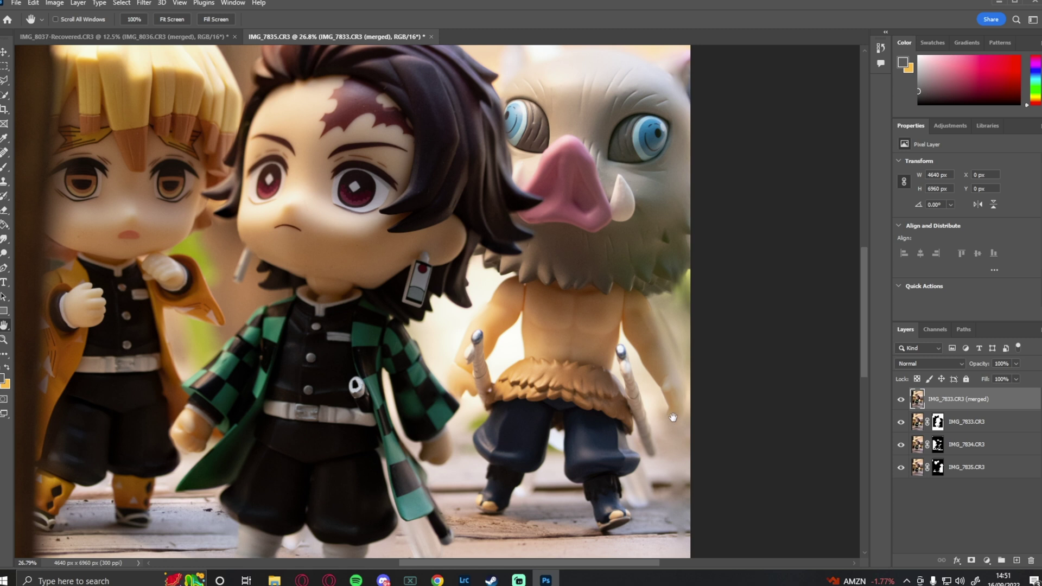
pyautogui.moveTo(561, 296); pyautogui.dragTo(636, 273)
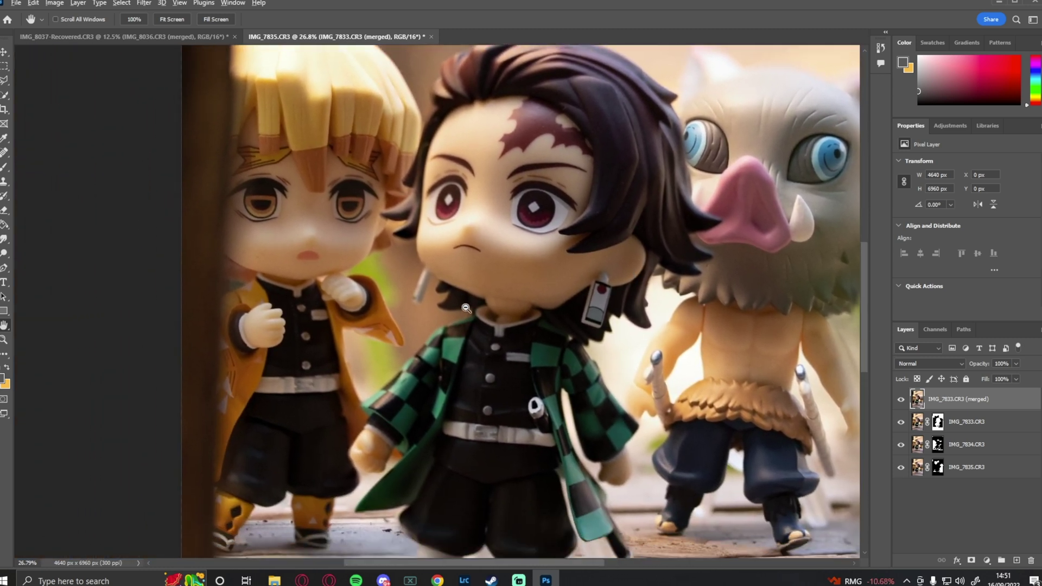
pyautogui.scroll(2, 454, 305)
pyautogui.scroll(-2, 454, 306)
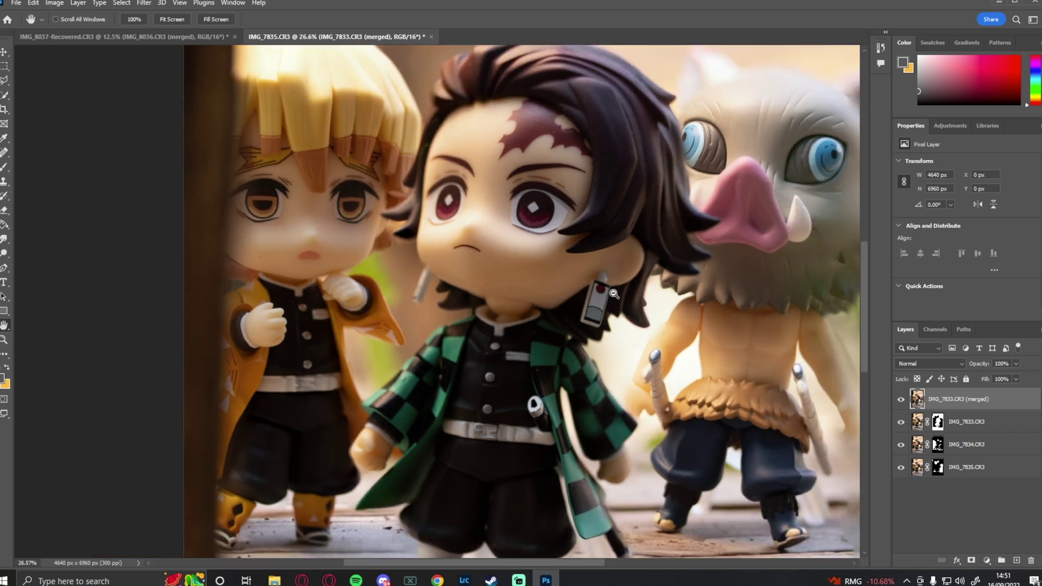
pyautogui.moveTo(561, 256); pyautogui.dragTo(522, 260)
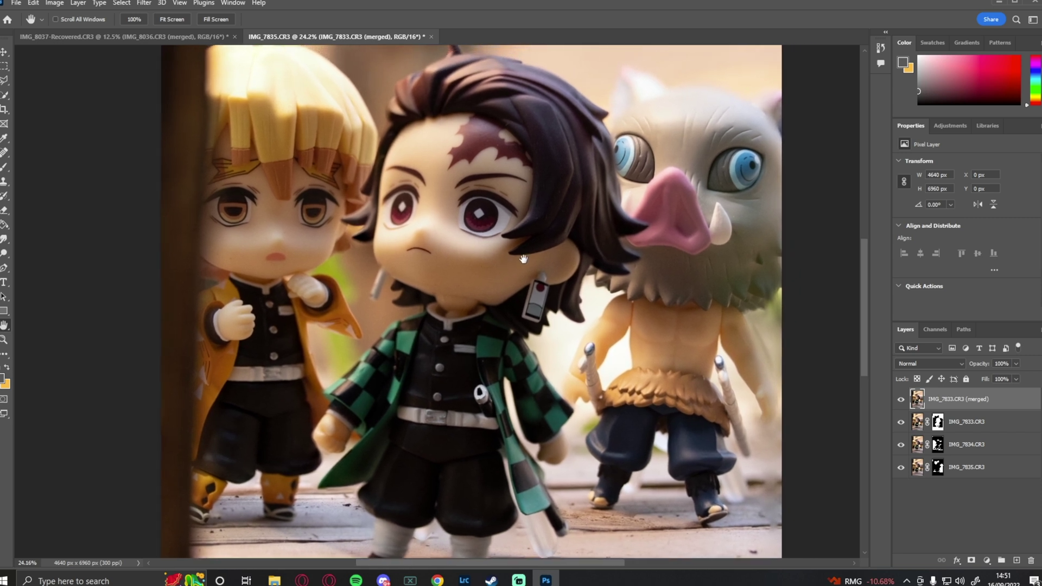
pyautogui.scroll(-3, 648, 299)
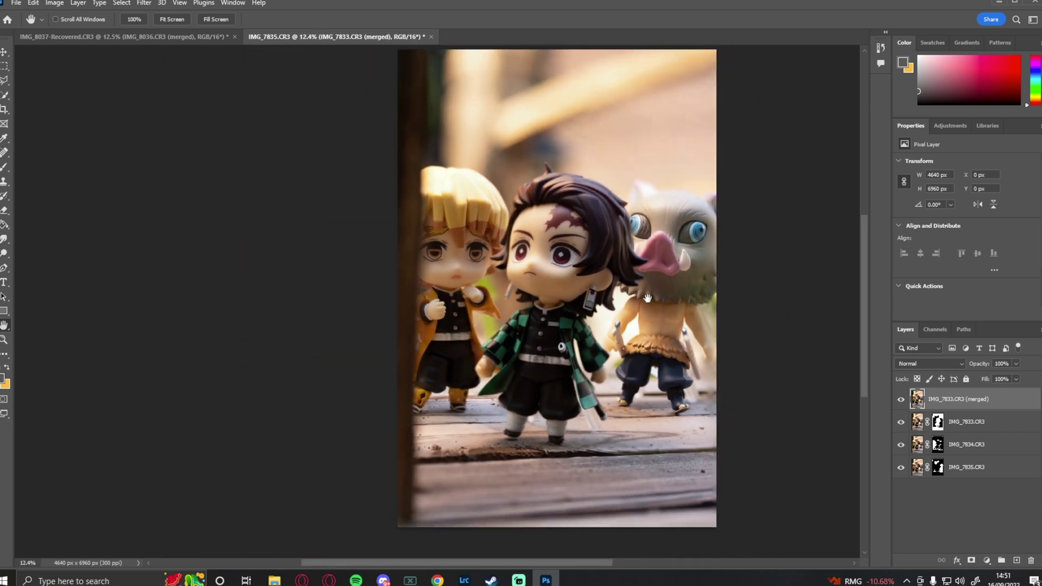
pyautogui.hscroll(-5, 708, 323)
pyautogui.hscroll(6, 707, 323)
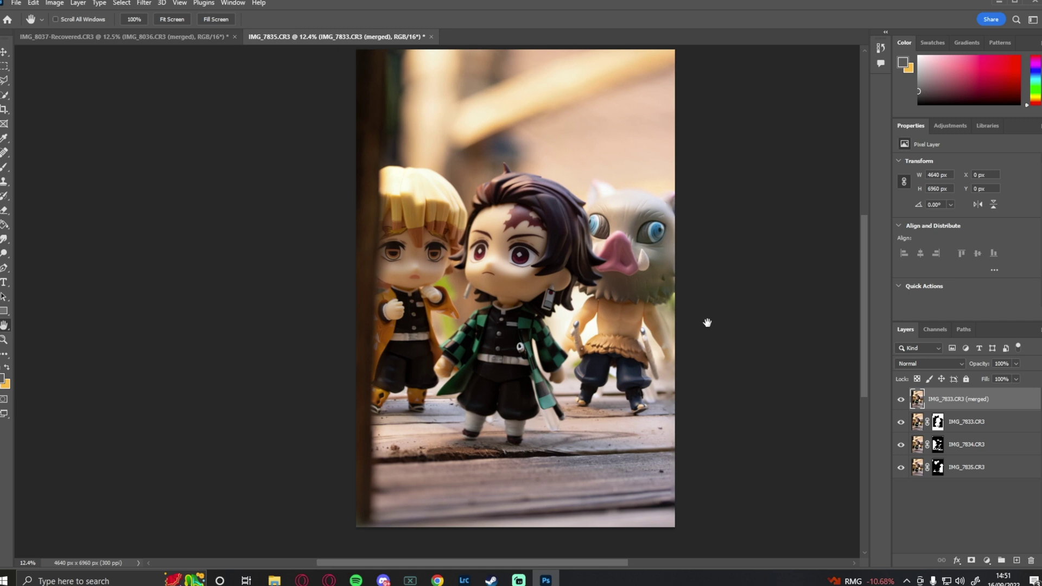
pyautogui.scroll(3, 860, 321)
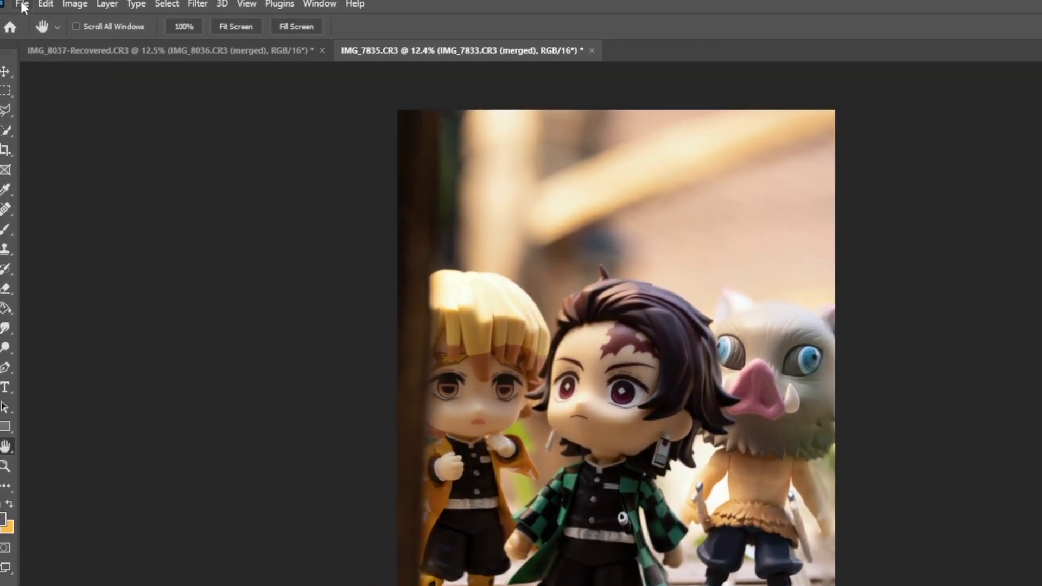
# Step: Save the focus-stacked document
pyautogui.click(20, 3)
pyautogui.click(63, 176)
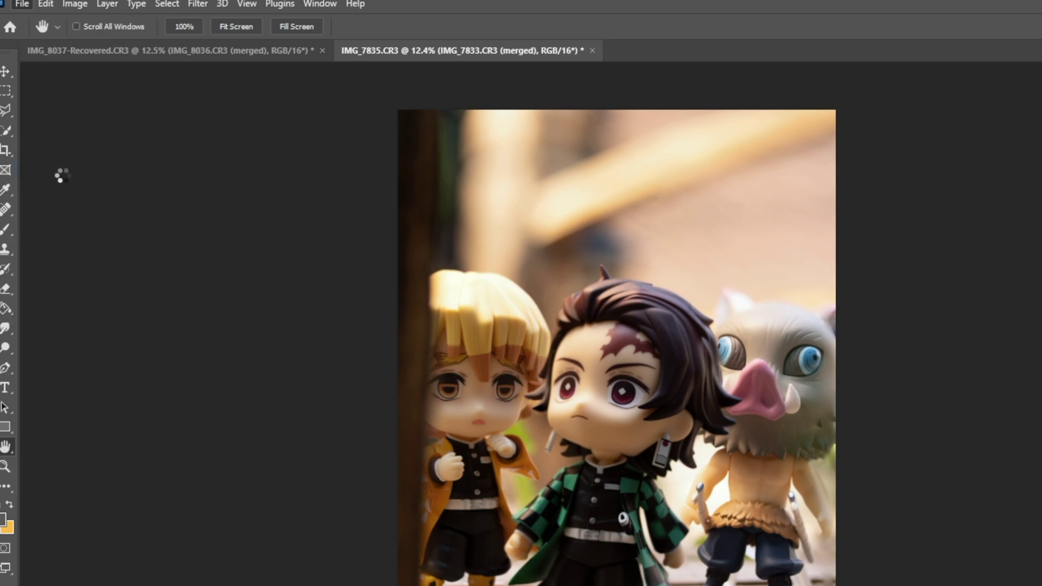